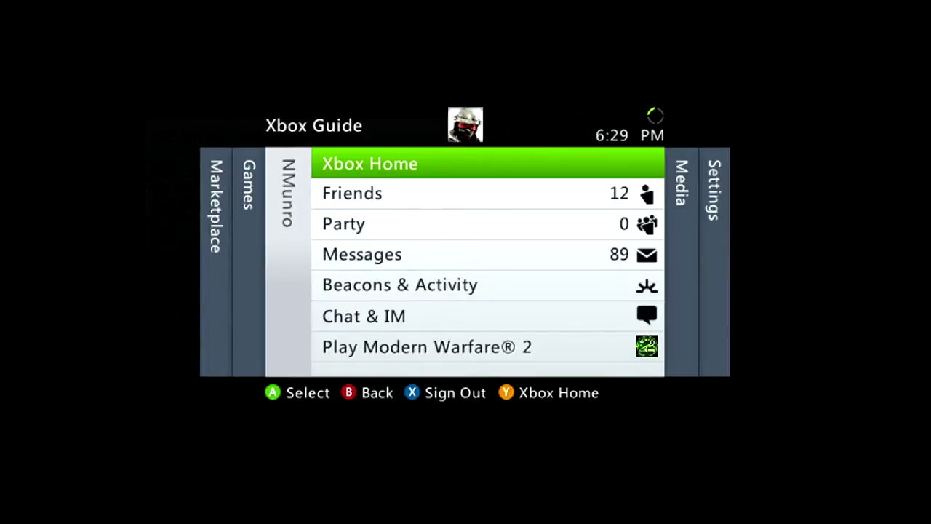
# Go to System Settings > Console Settings > Display and confirm Display Discovery is Disabled
pyautogui.press('Right')
pyautogui.press('Right')
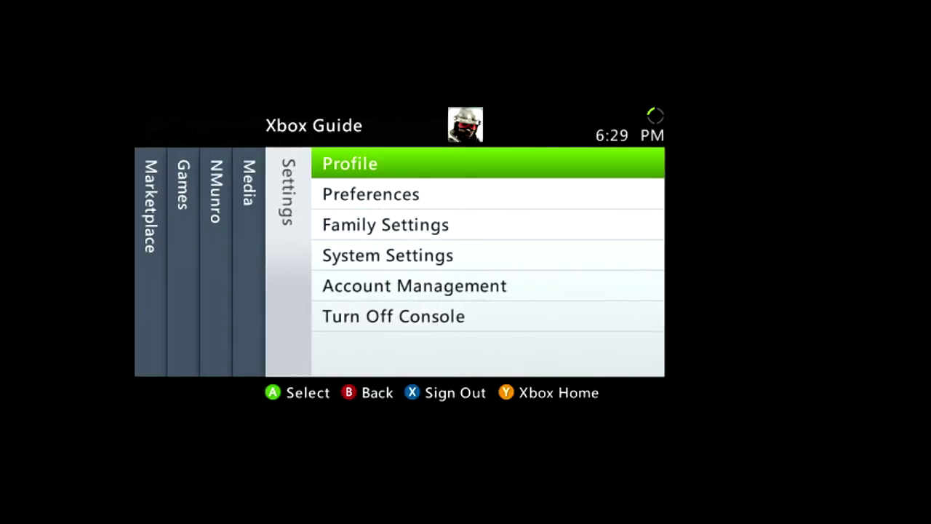
pyautogui.press('Down')
pyautogui.press('Down')
pyautogui.press('Down')
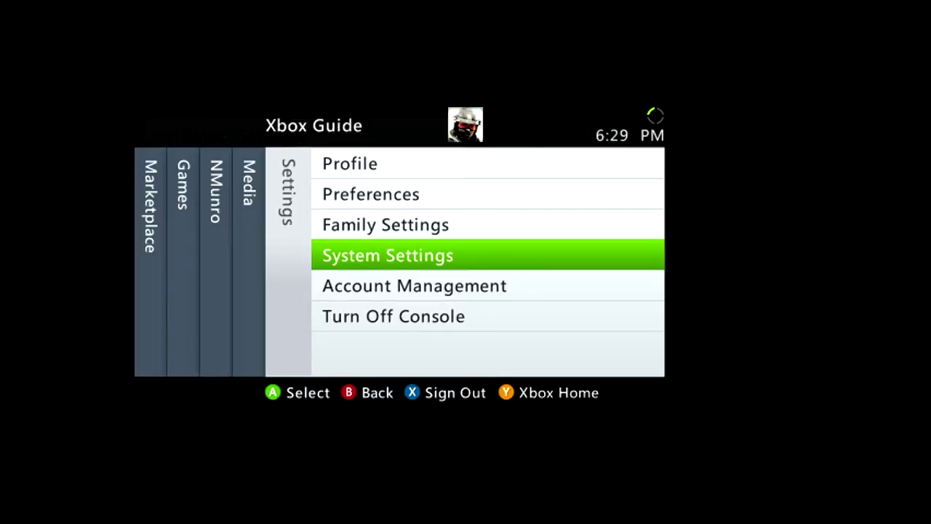
pyautogui.press('Return')
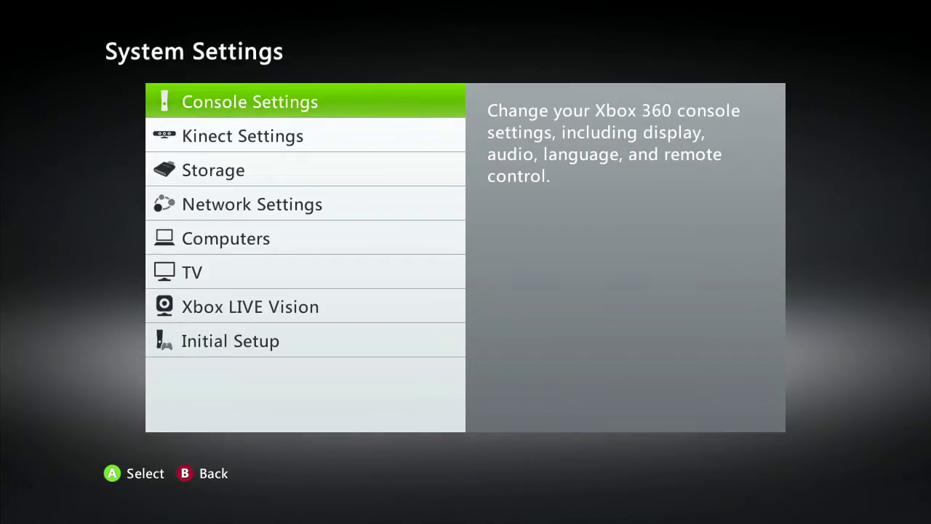
pyautogui.press('Return')
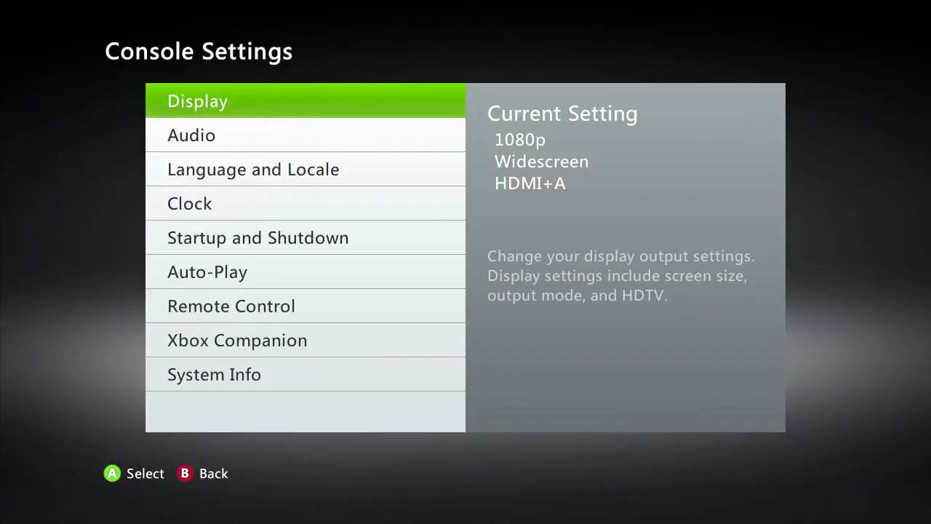
pyautogui.press('Return')
pyautogui.press('Down')
pyautogui.press('Down')
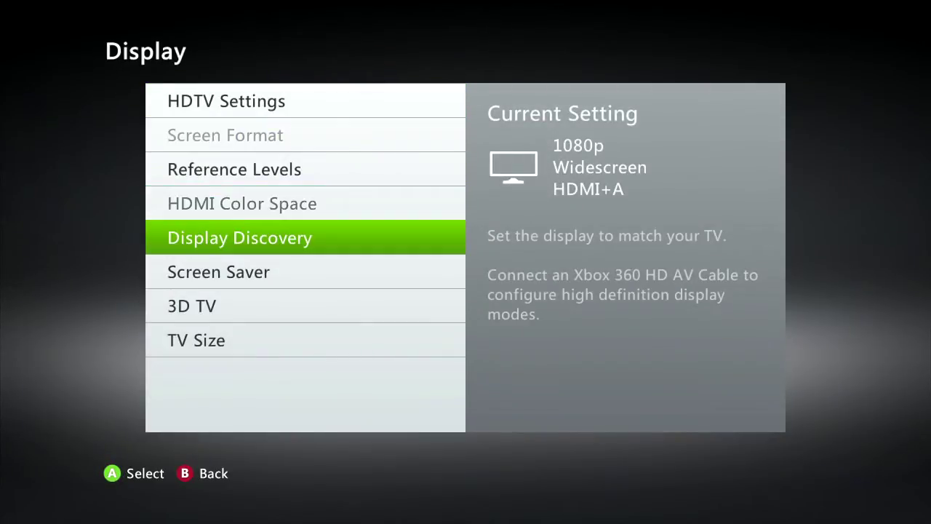
pyautogui.press('Return')
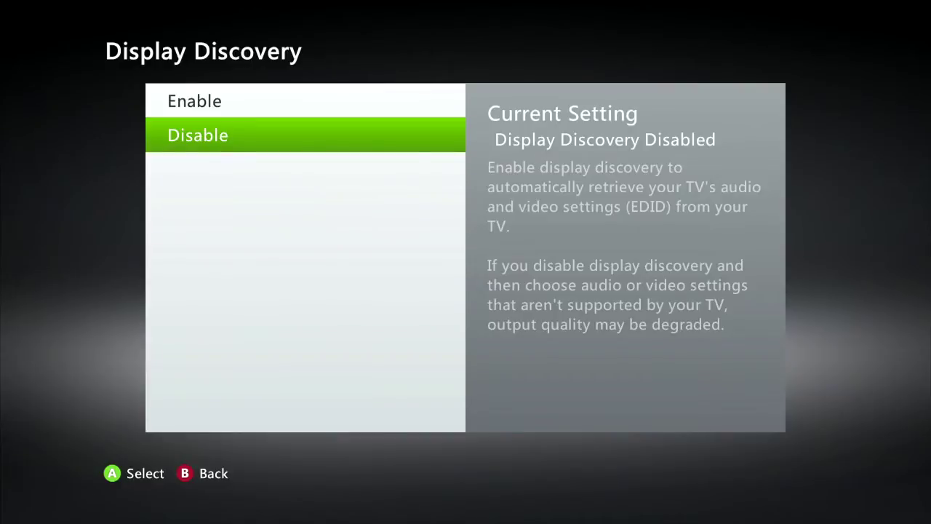
pyautogui.press('Escape')
# Check the HDMI Color Space options, leaving it set to RGB
pyautogui.press('Up')
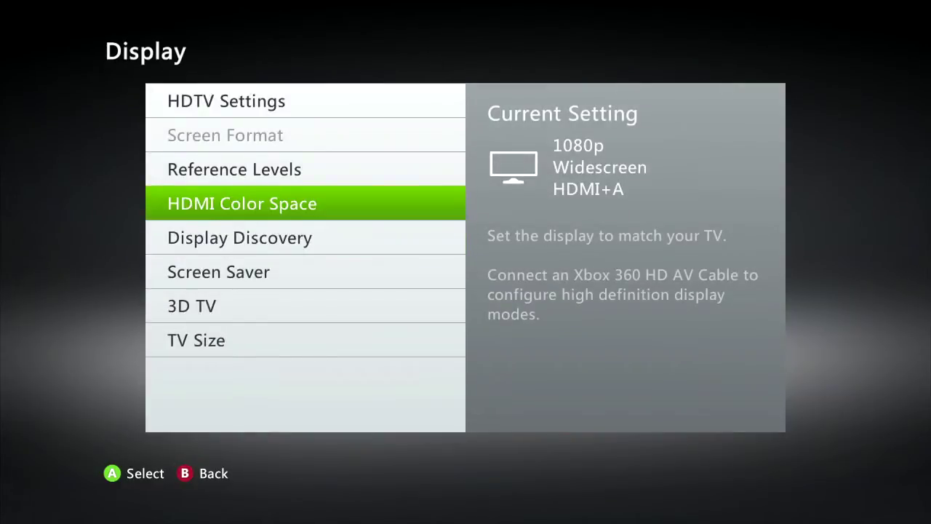
pyautogui.press('Return')
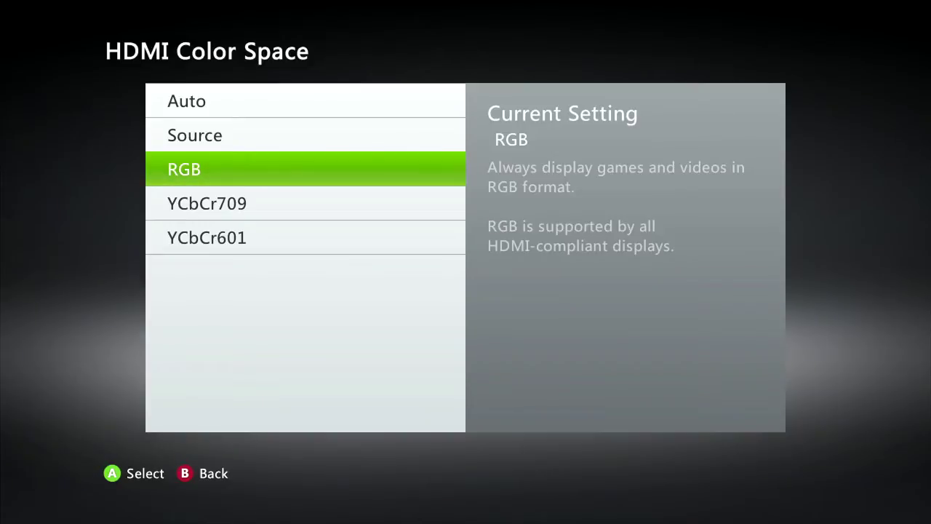
pyautogui.press('Down')
pyautogui.press('Return')
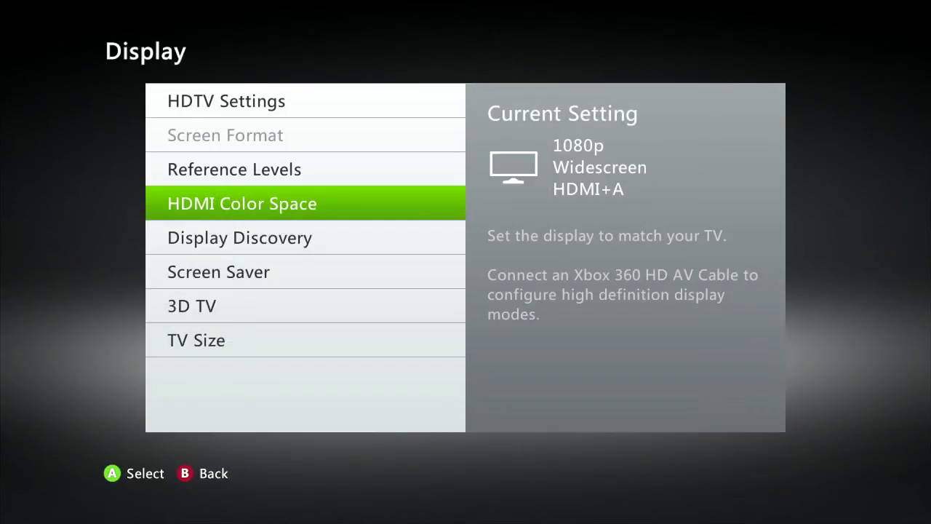
# Move through the Display menu and open the HDTV Settings resolution options
pyautogui.press('Down')
pyautogui.press('Down')
pyautogui.press('Up')
pyautogui.press('Up')
pyautogui.press('Down')
pyautogui.press('Down')
pyautogui.press('Up')
pyautogui.press('Up')
pyautogui.press('Up')
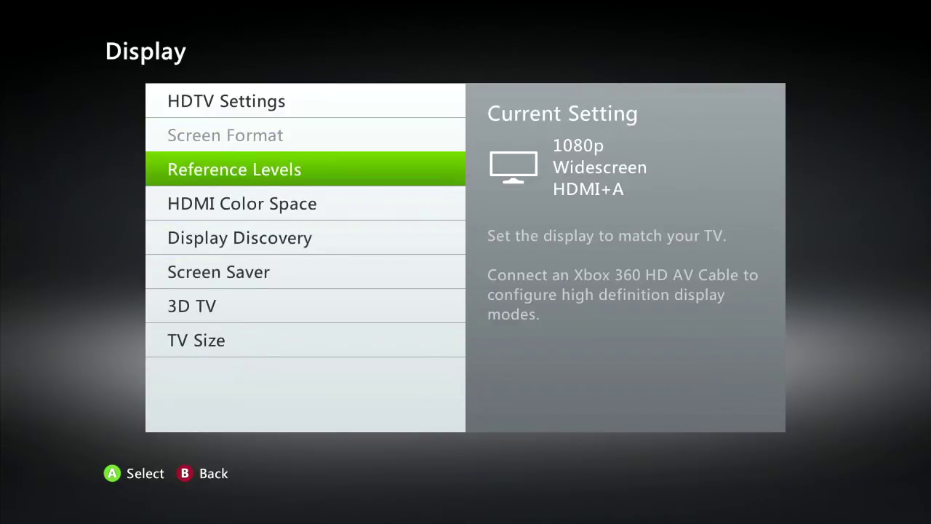
pyautogui.press('Return')
pyautogui.press('Return')
pyautogui.press('Up')
pyautogui.press('Up')
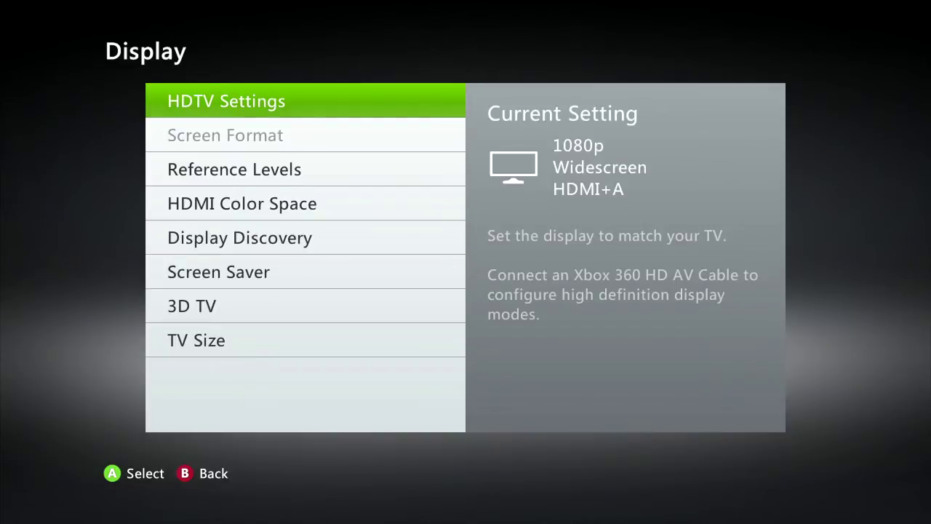
pyautogui.press('Return')
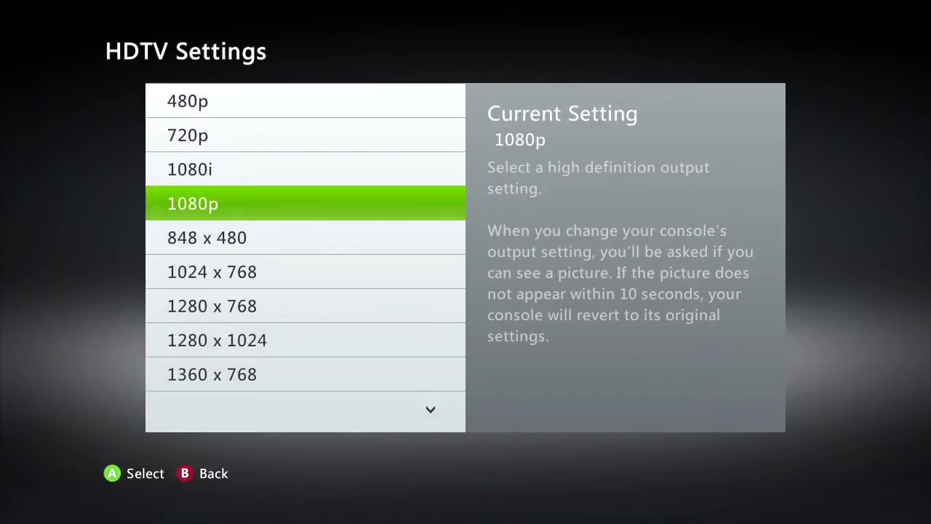
# Leave HDTV Settings on 1080p and open the Audio settings under Console Settings
pyautogui.press('Escape')
pyautogui.press('Escape')
pyautogui.press('Down')
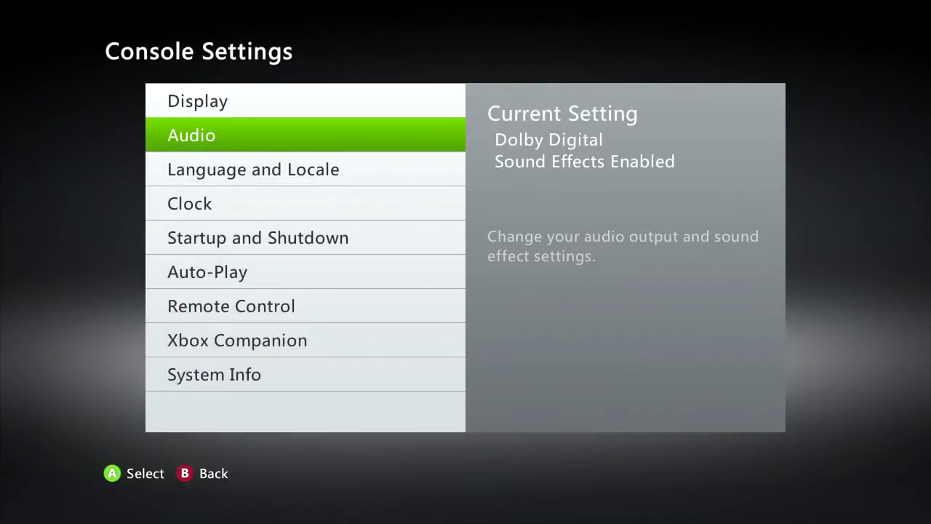
pyautogui.press('Return')
pyautogui.press('Return')
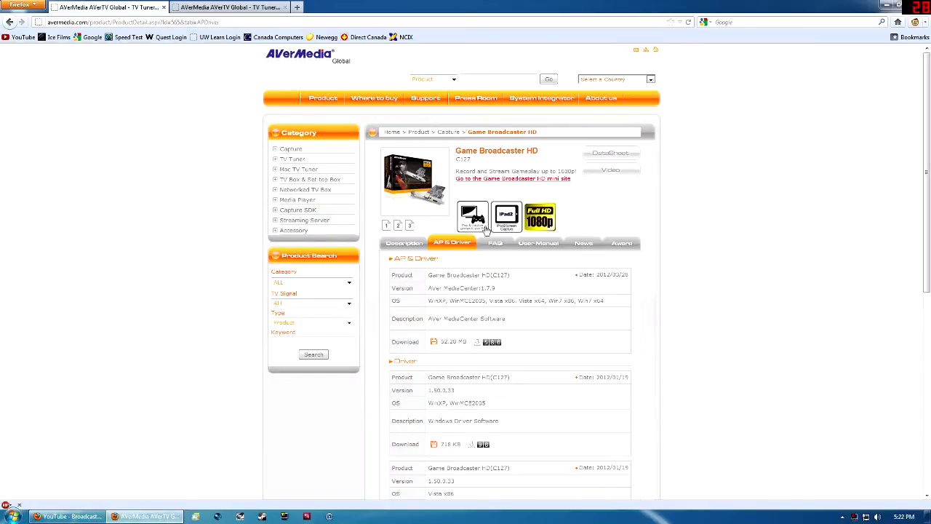
# Download the 52.20 MB AVer MediaCenter installer and save it to disk
pyautogui.rightClick(415, 329)
pyautogui.press('Escape')
pyautogui.click(433, 347)
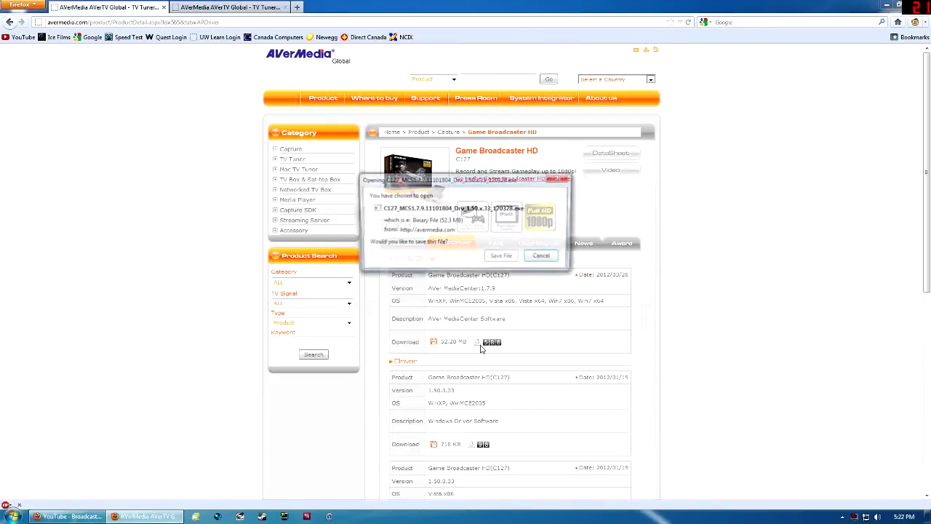
pyautogui.click(508, 258)
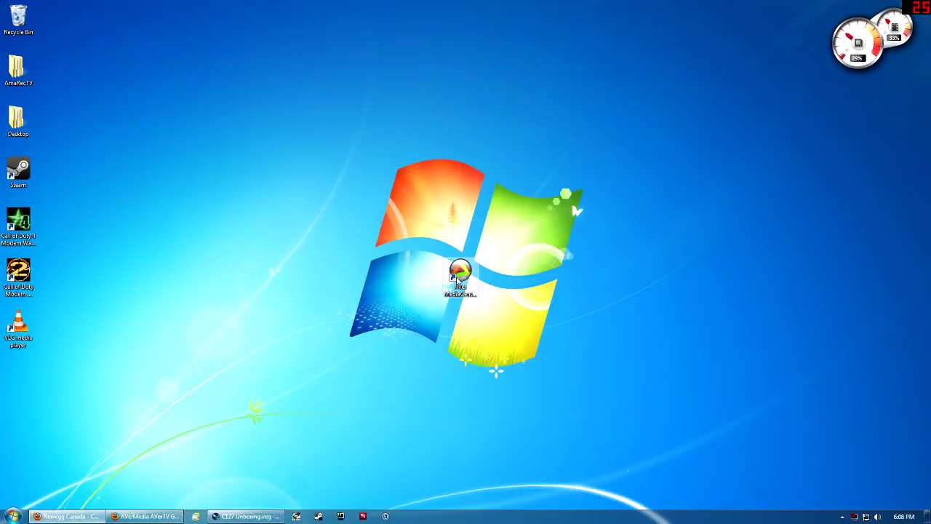
# Launch AVer MediaCenter 3D from its desktop shortcut
pyautogui.click(459, 275)
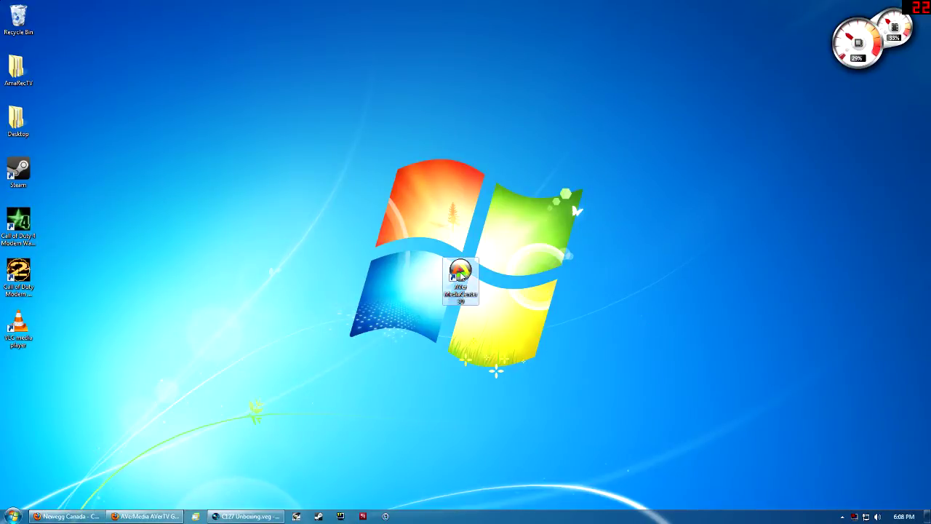
pyautogui.doubleClick(459, 275)
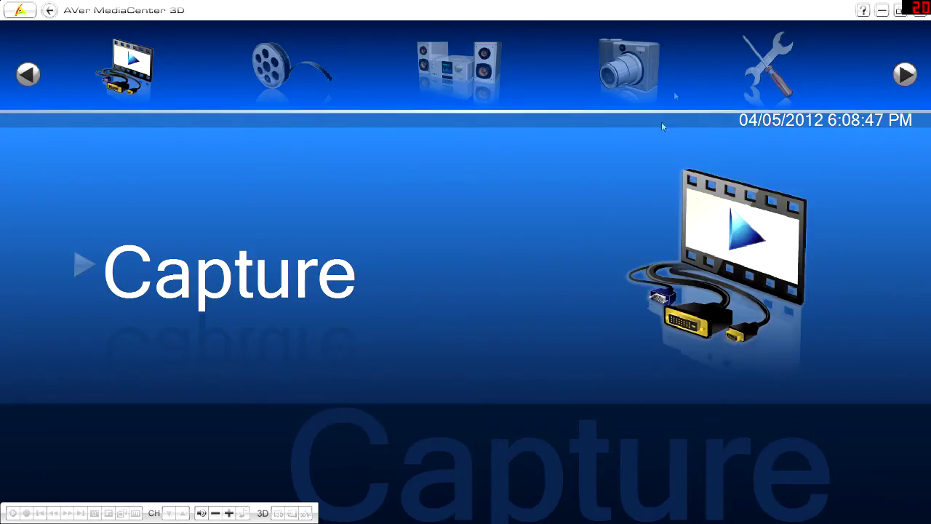
# Go to Settings > Capture > Configure Input Source > Configure Recording and pick AVI as record format
pyautogui.click(773, 82)
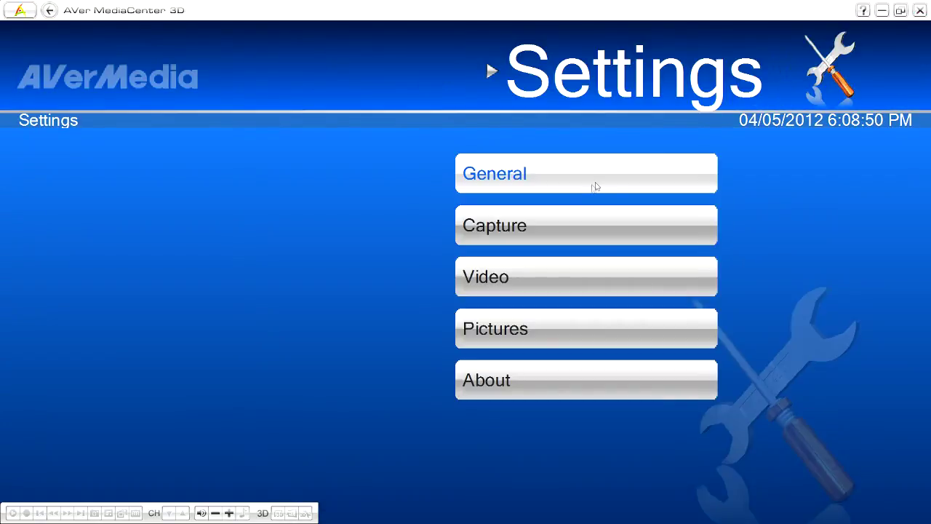
pyautogui.click(533, 230)
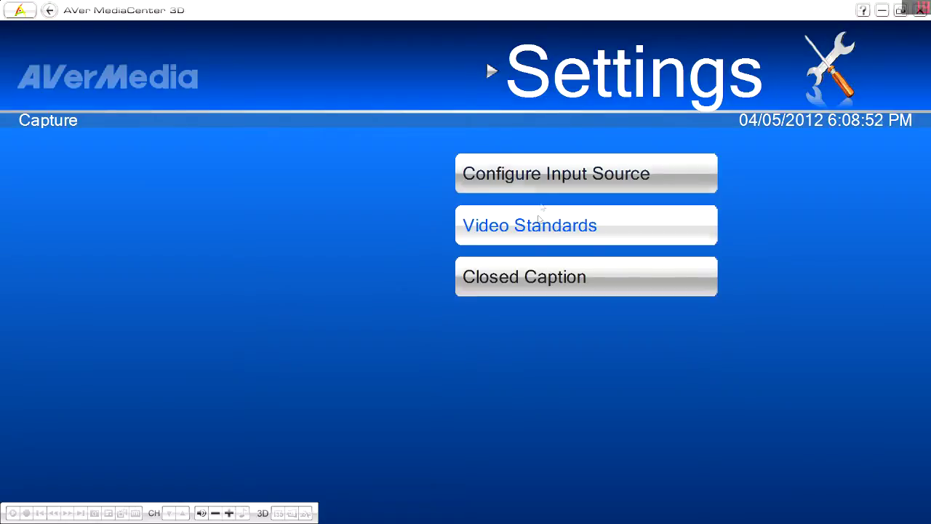
pyautogui.click(541, 179)
pyautogui.click(531, 179)
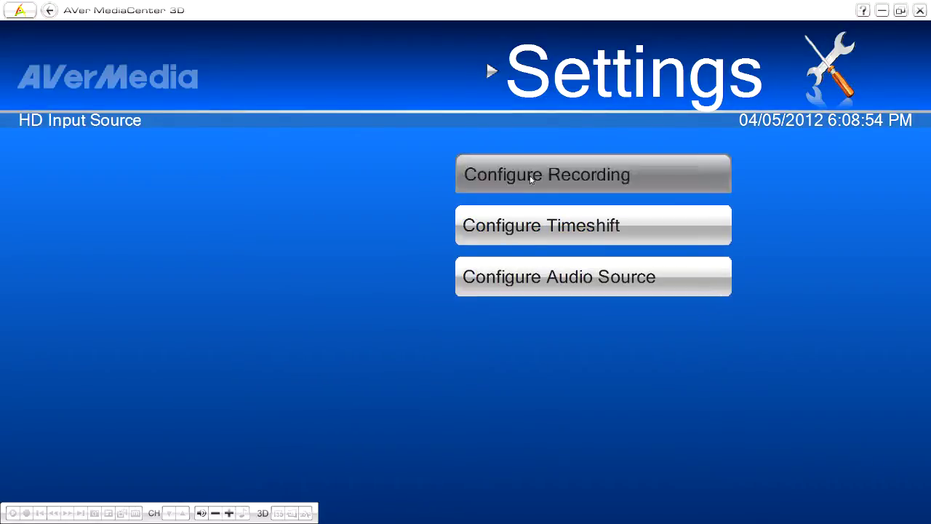
pyautogui.click(439, 197)
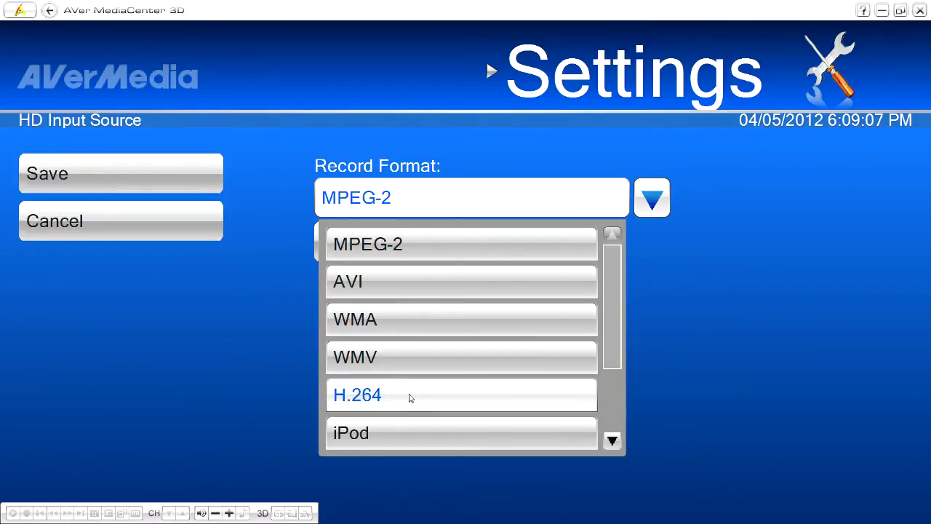
pyautogui.scroll(-3, 409, 397)
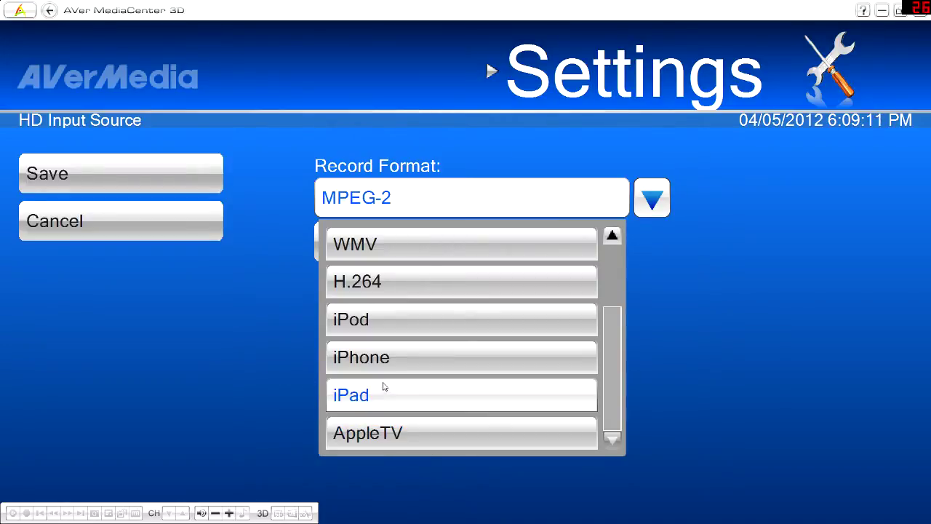
pyautogui.scroll(1, 451, 420)
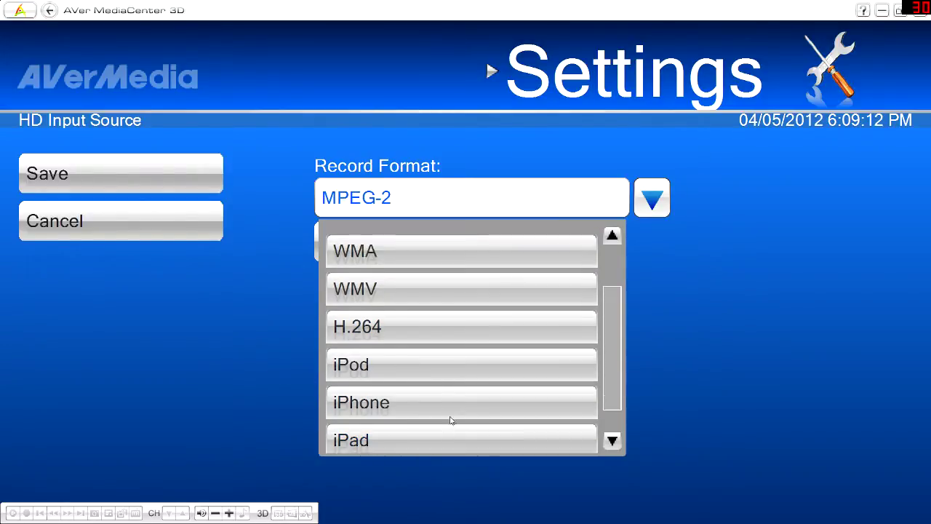
pyautogui.scroll(1, 451, 420)
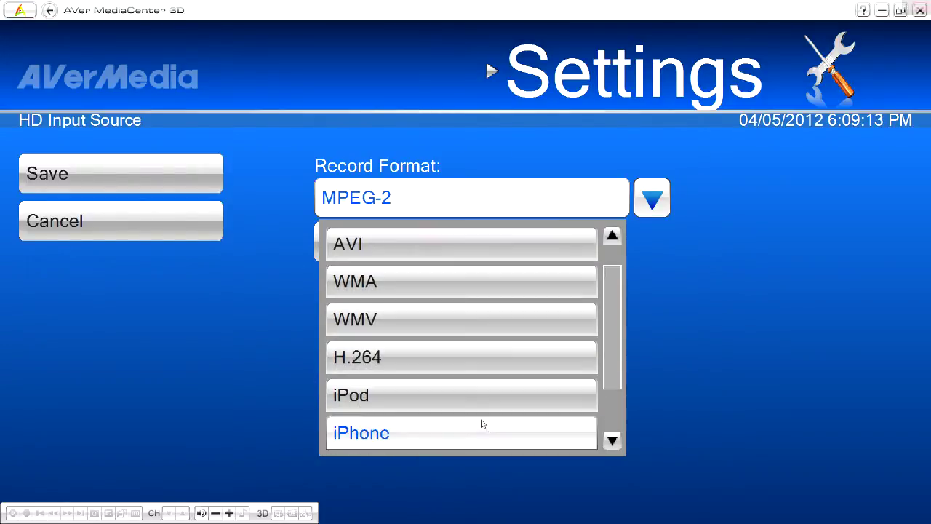
pyautogui.click(455, 251)
# Inspect the AVI capture settings' video encoder choices, then return to the record format page
pyautogui.click(422, 252)
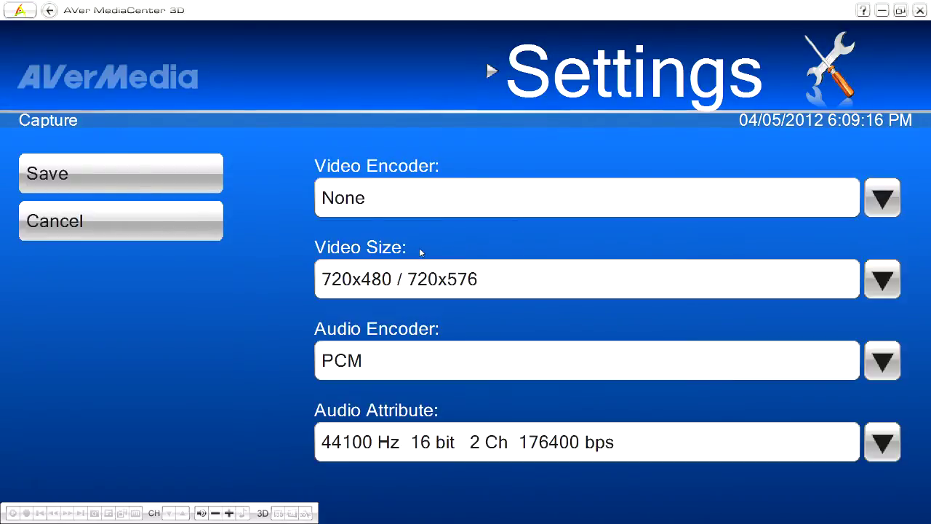
pyautogui.click(399, 209)
pyautogui.click(400, 210)
pyautogui.click(400, 210)
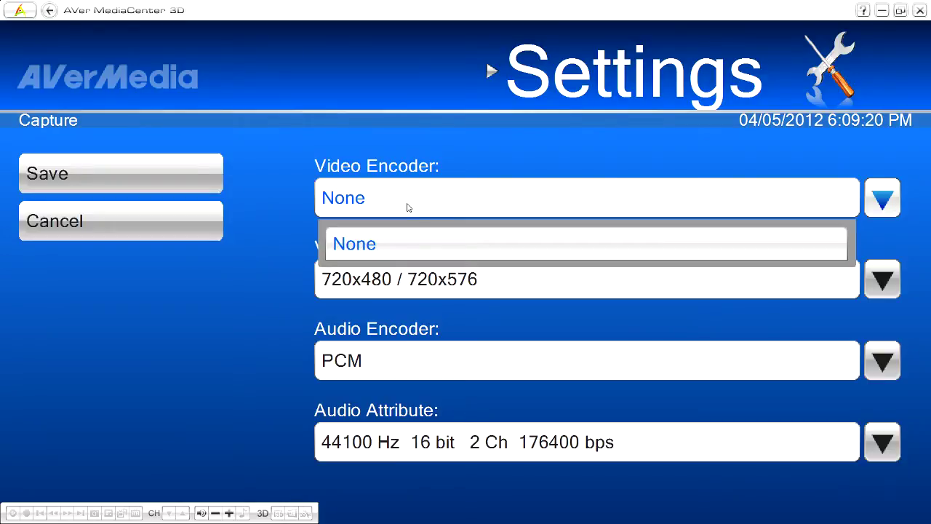
pyautogui.click(392, 197)
pyautogui.click(392, 198)
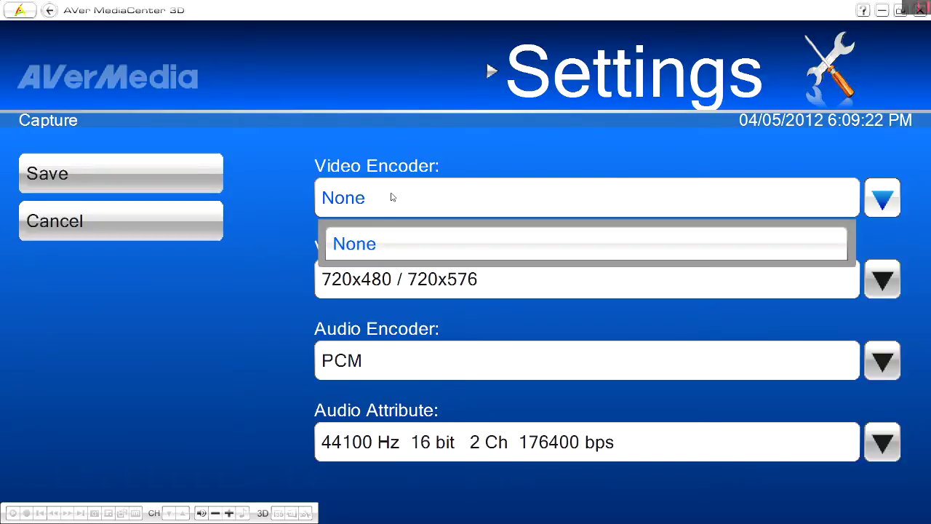
pyautogui.click(392, 197)
pyautogui.click(392, 198)
pyautogui.click(379, 203)
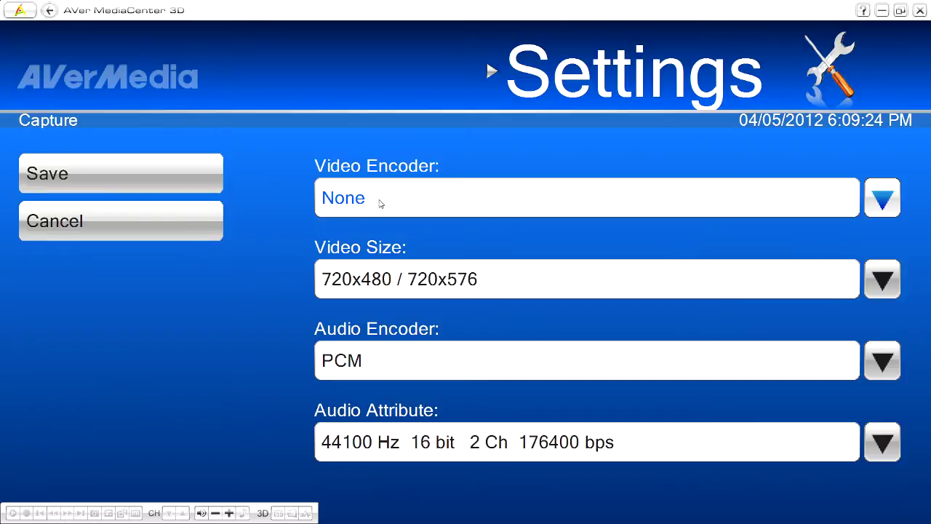
pyautogui.click(380, 203)
pyautogui.click(380, 203)
pyautogui.click(380, 202)
pyautogui.click(381, 203)
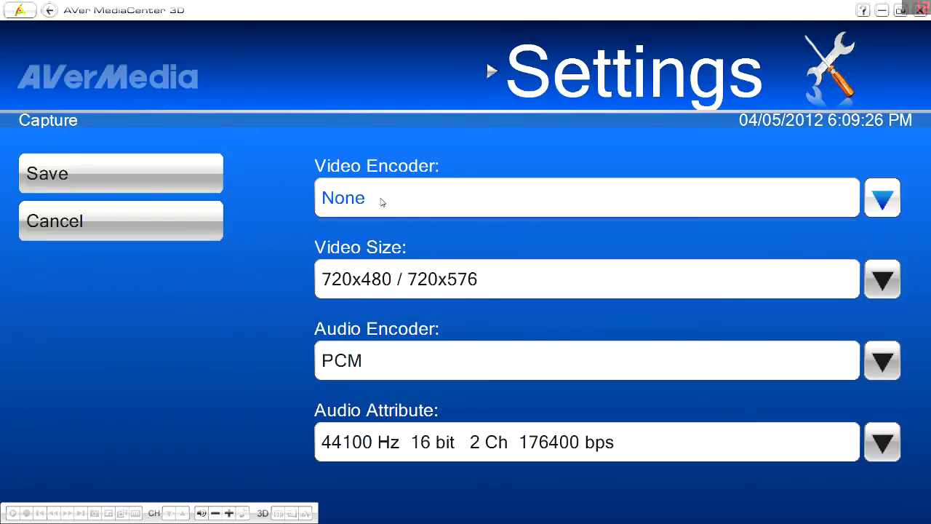
pyautogui.click(48, 10)
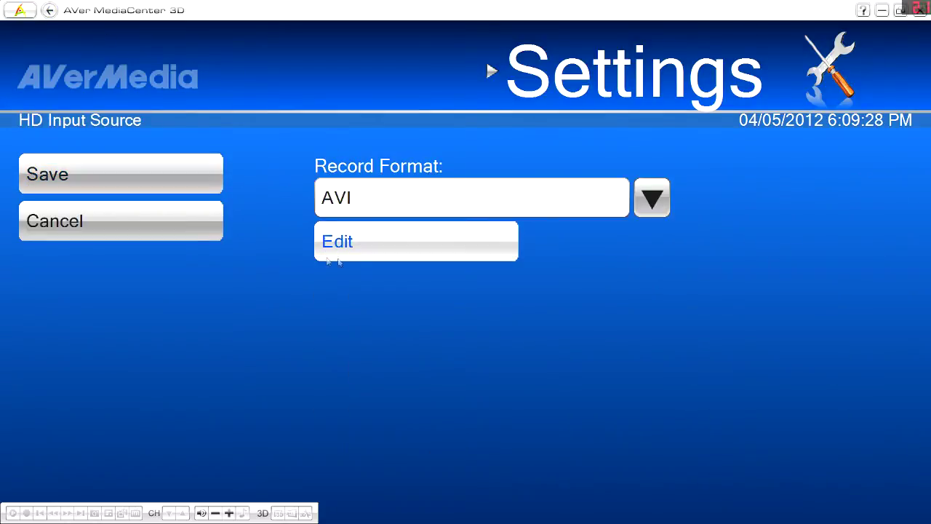
# Choose MPEG-2 as the recording format and review its encoding settings
pyautogui.click(400, 205)
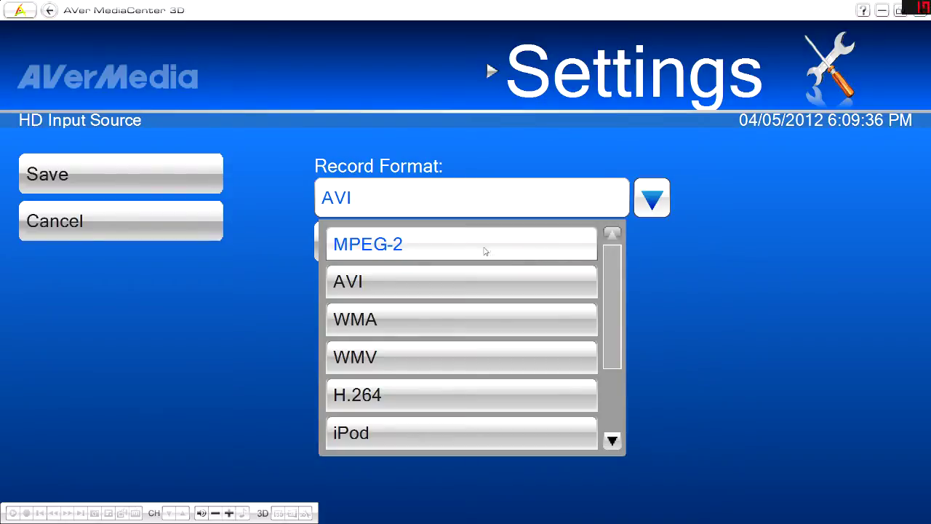
pyautogui.click(401, 247)
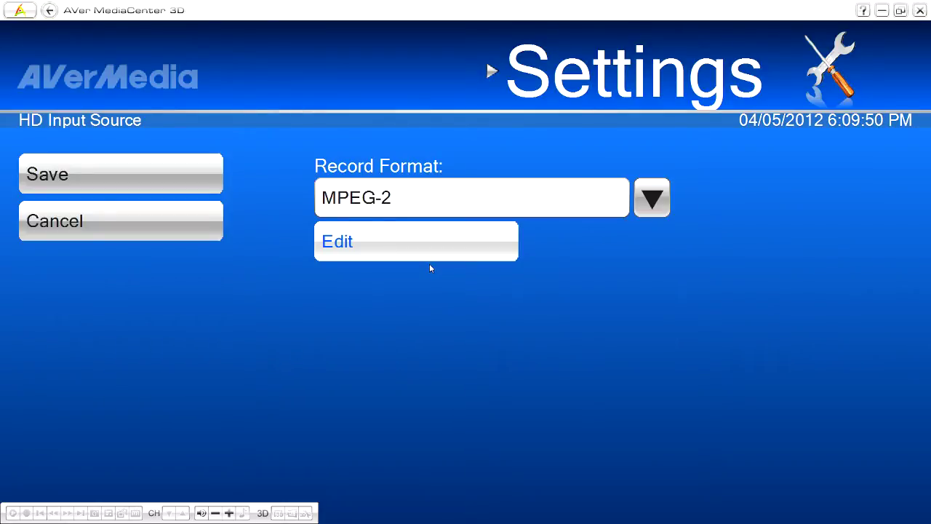
pyautogui.click(387, 248)
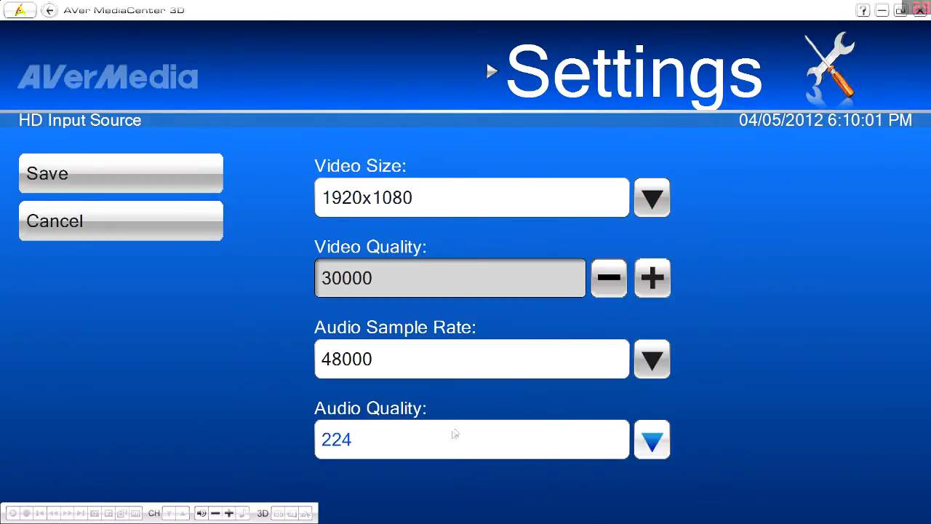
pyautogui.click(54, 16)
# Page through the H.264 encoder settings, then go back to the recording configuration menu
pyautogui.click(651, 198)
pyautogui.click(427, 394)
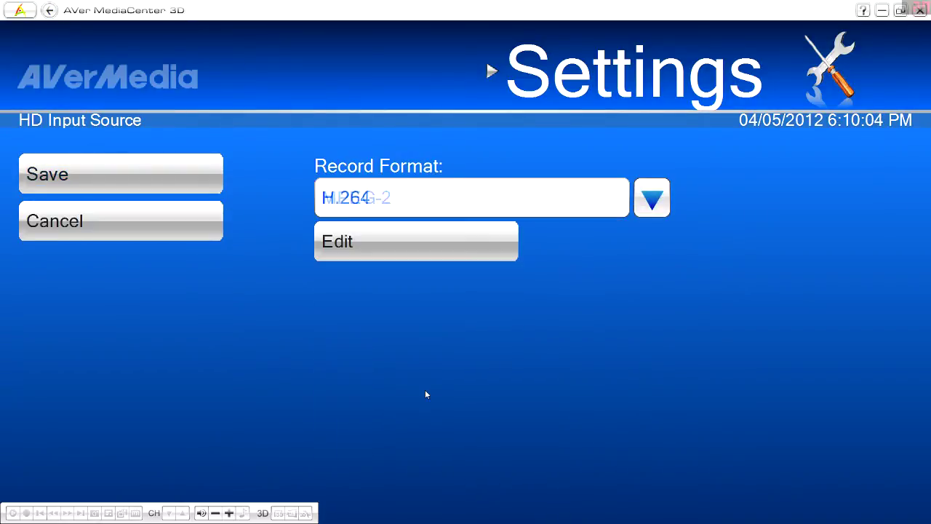
pyautogui.click(442, 255)
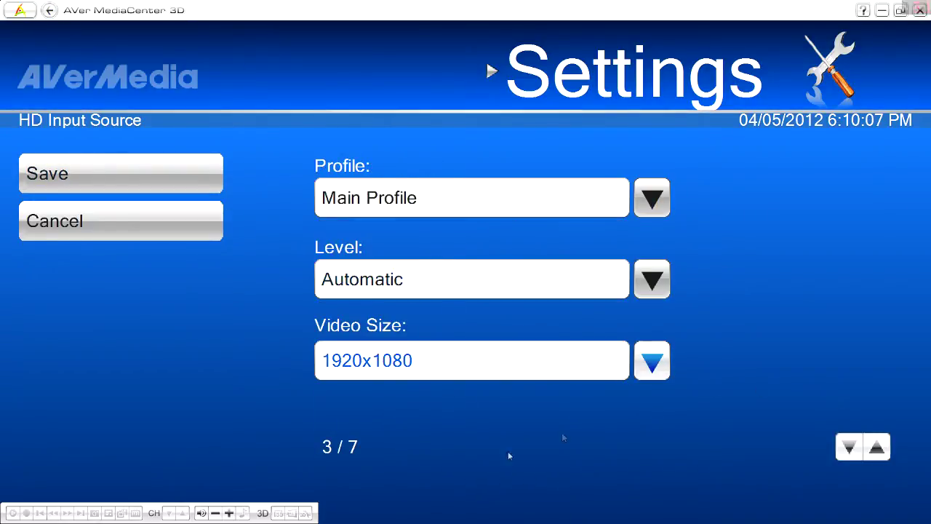
pyautogui.click(858, 448)
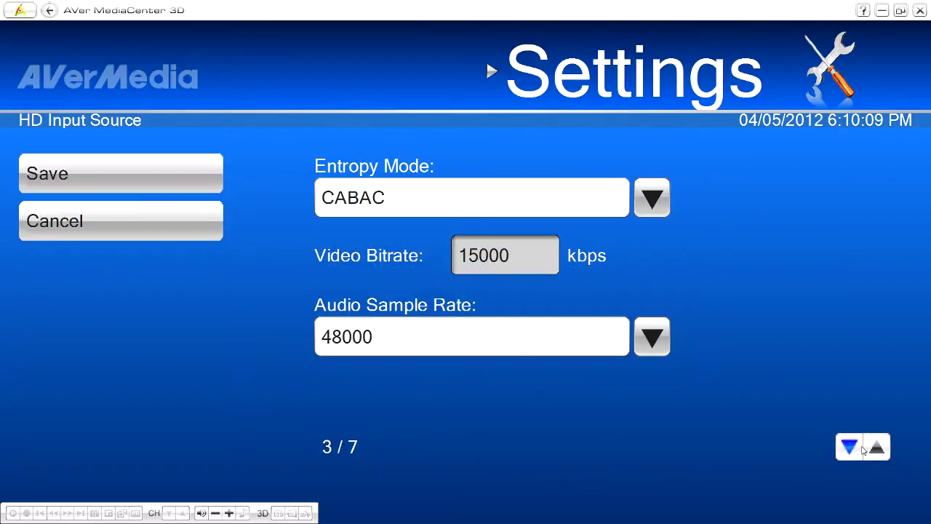
pyautogui.click(863, 451)
pyautogui.click(878, 450)
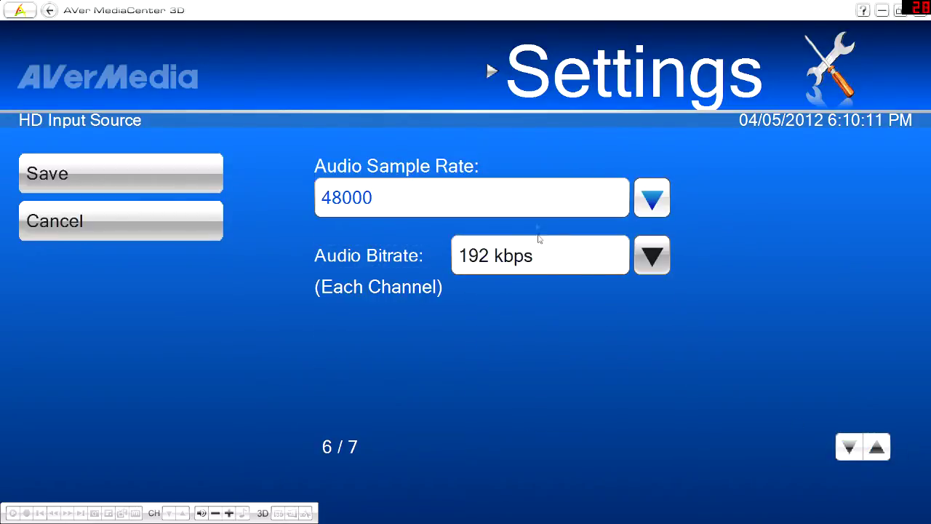
pyautogui.click(47, 10)
pyautogui.click(47, 11)
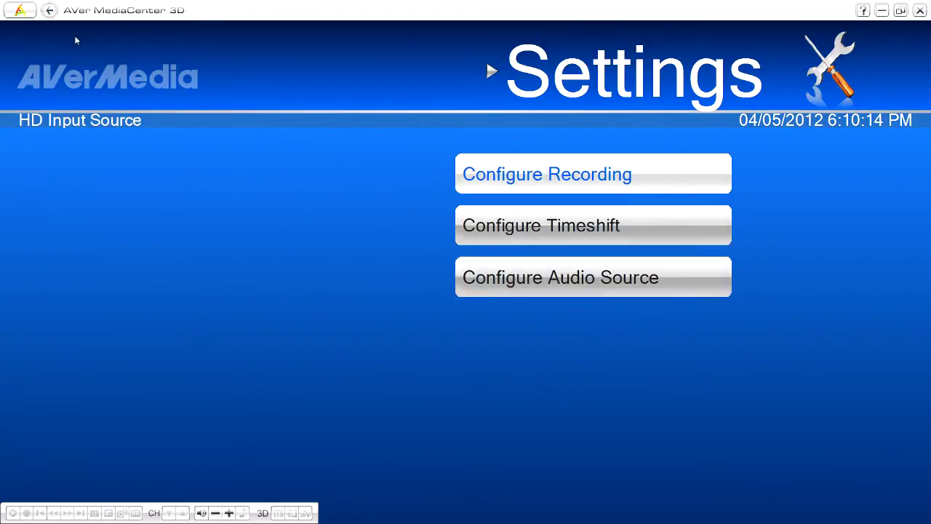
# Return to the home menu and open the Capture section
pyautogui.click(45, 11)
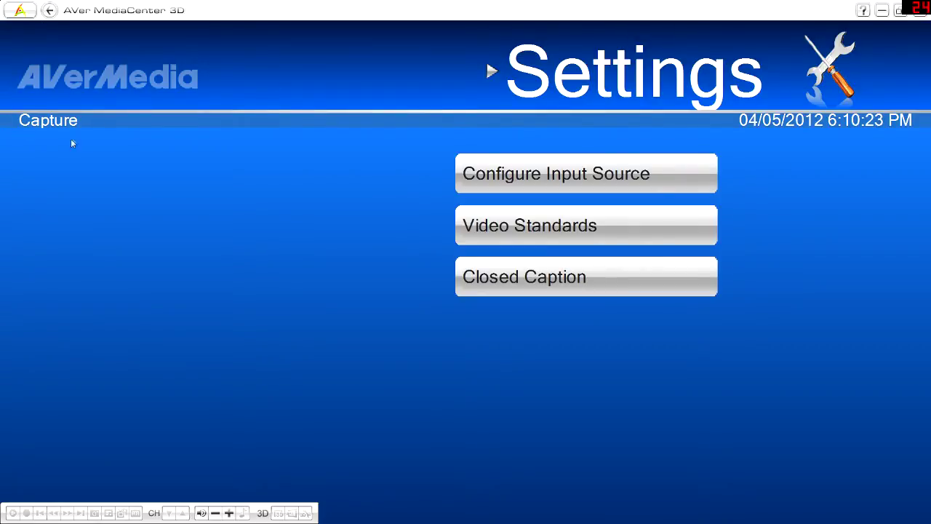
pyautogui.click(16, 11)
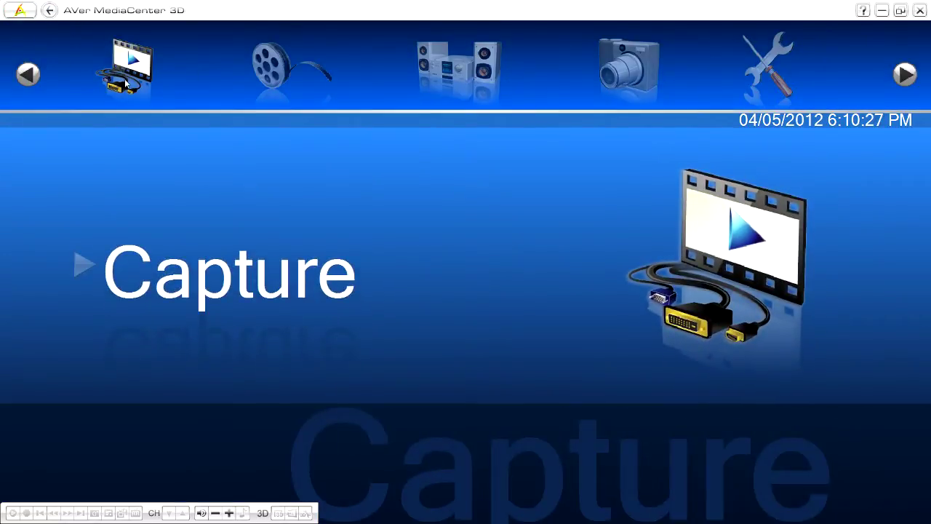
pyautogui.click(128, 82)
# Start the live preview, keep HDMI as the input source, and begin recording
pyautogui.click(652, 168)
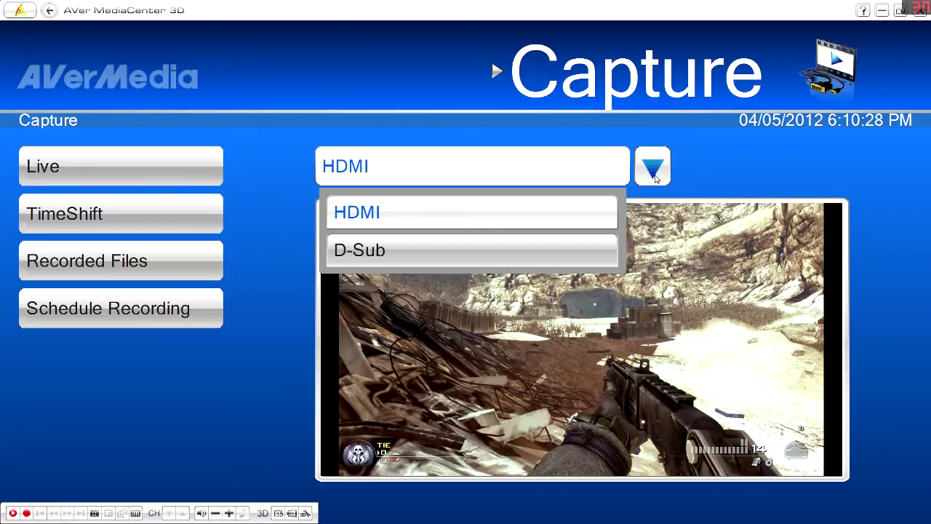
pyautogui.click(652, 174)
pyautogui.click(652, 176)
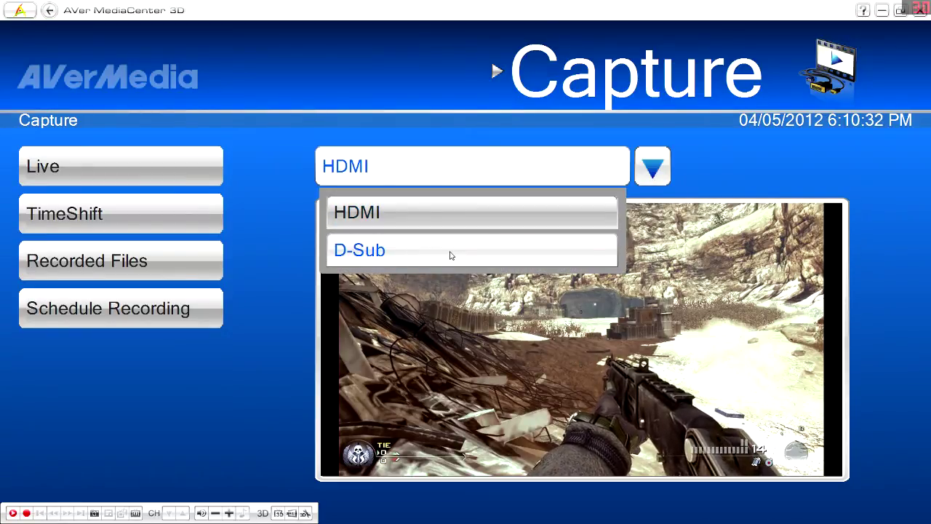
pyautogui.click(460, 212)
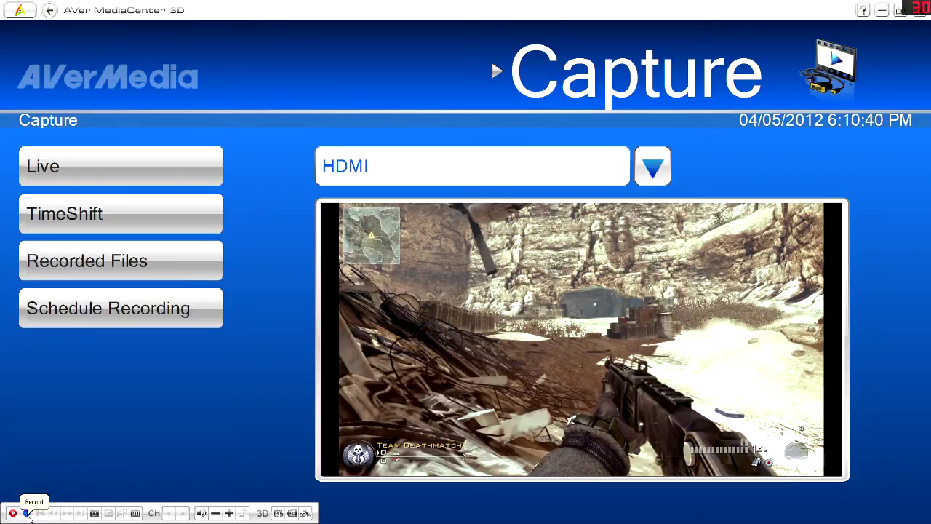
pyautogui.click(27, 513)
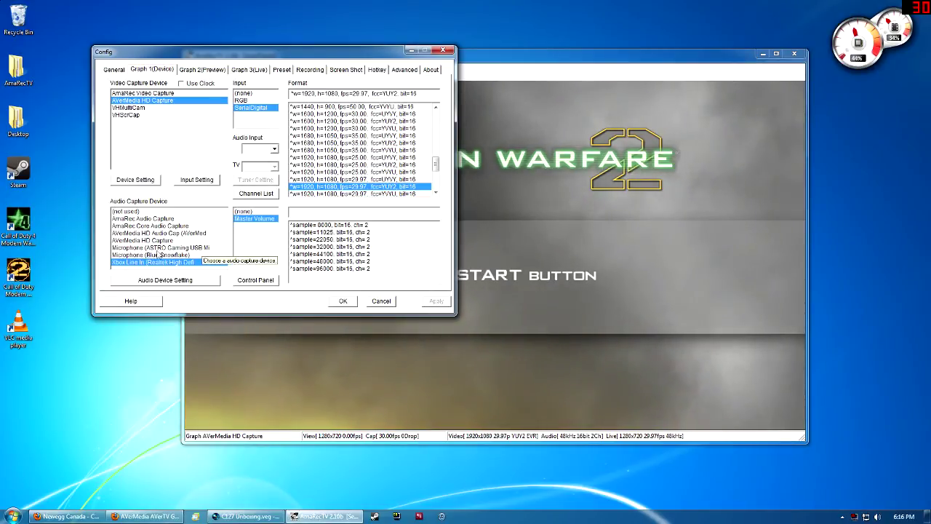
# Review the Graph 2 (Preview) and Graph 3 (Live) settings
pyautogui.click(213, 70)
pyautogui.click(235, 73)
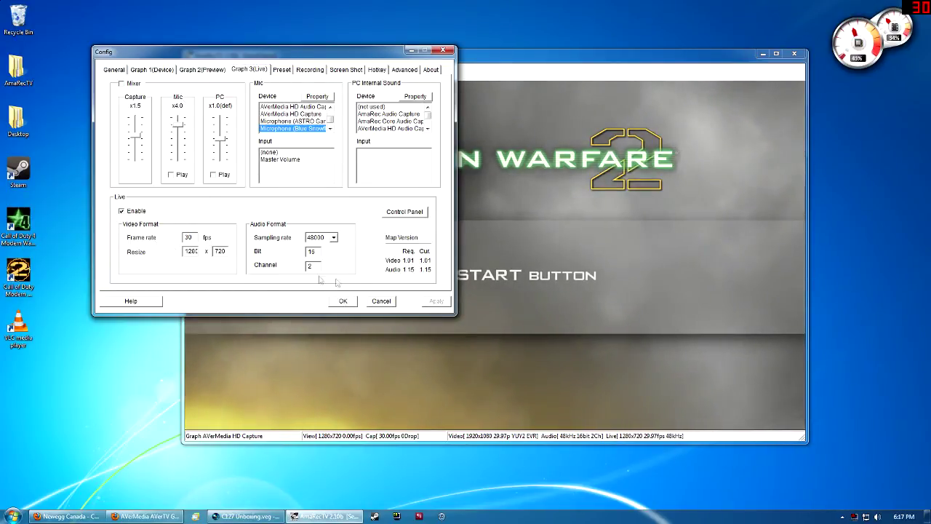
# Set the recording video codec to MJPG and check its codec settings
pyautogui.click(313, 70)
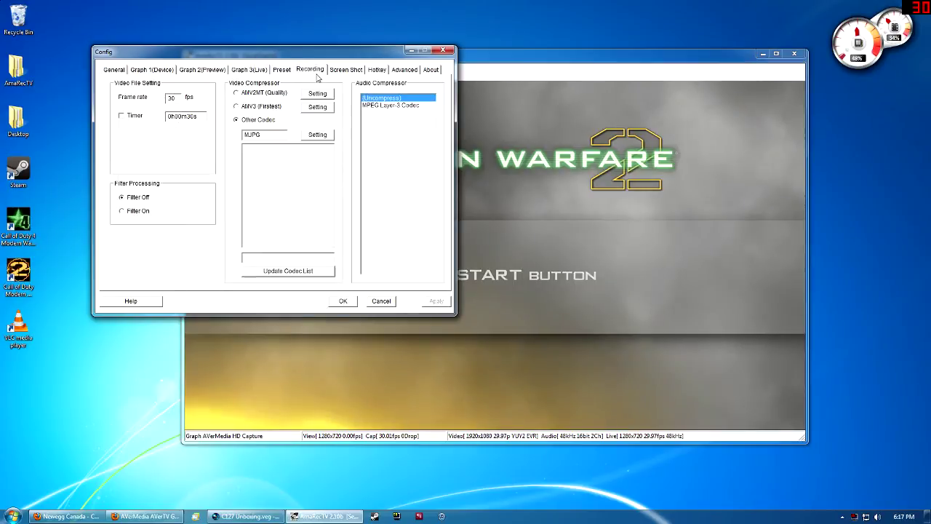
pyautogui.click(304, 271)
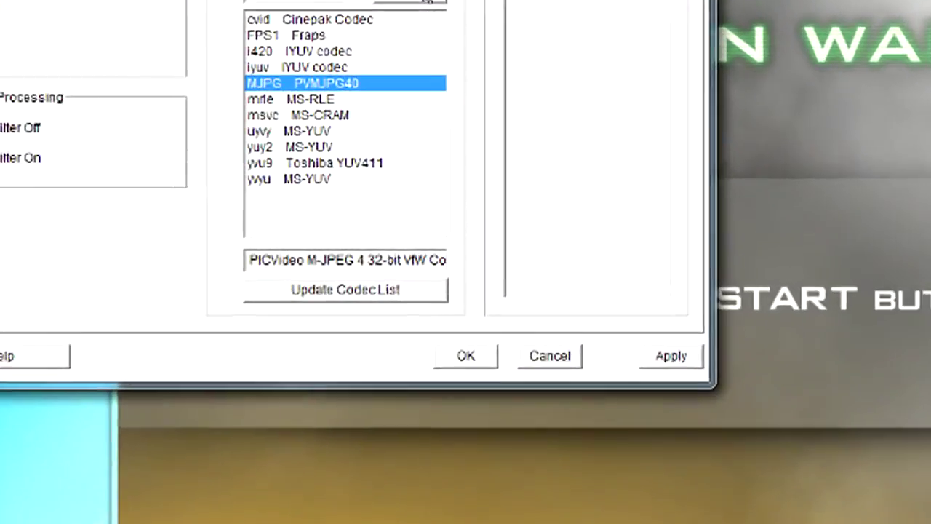
pyautogui.click(317, 134)
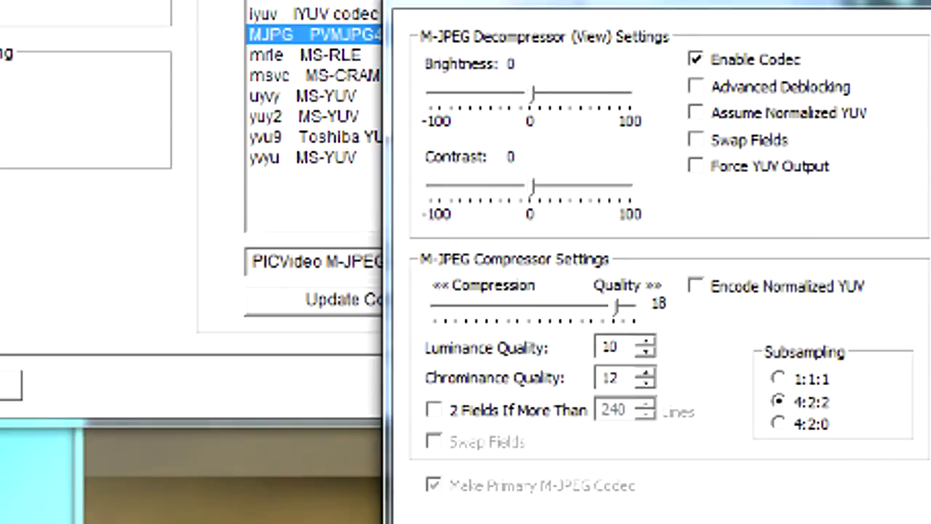
pyautogui.press('Return')
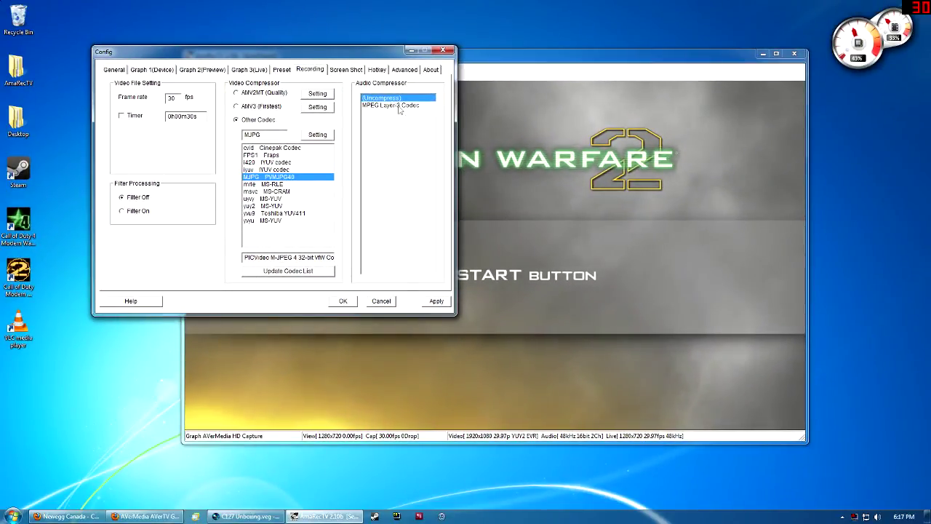
# Look over the Screenshot, Hotkey, Advanced and version pages, then apply the configuration with OK
pyautogui.click(342, 70)
pyautogui.click(377, 70)
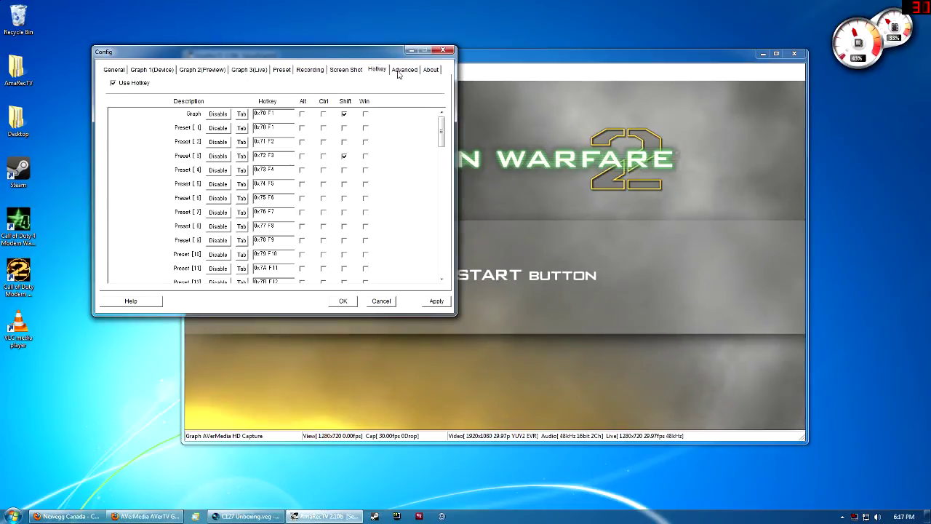
pyautogui.click(403, 69)
pyautogui.click(429, 69)
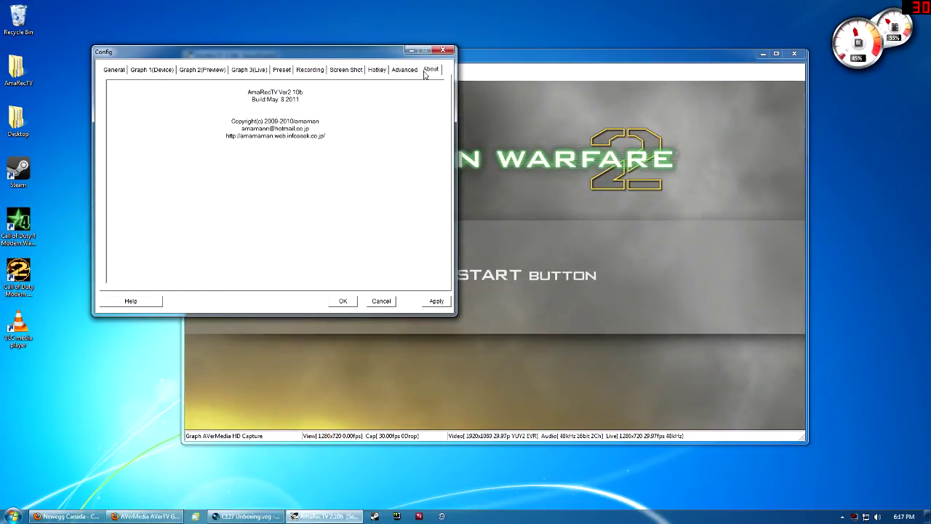
pyautogui.click(377, 69)
pyautogui.click(345, 70)
pyautogui.click(377, 70)
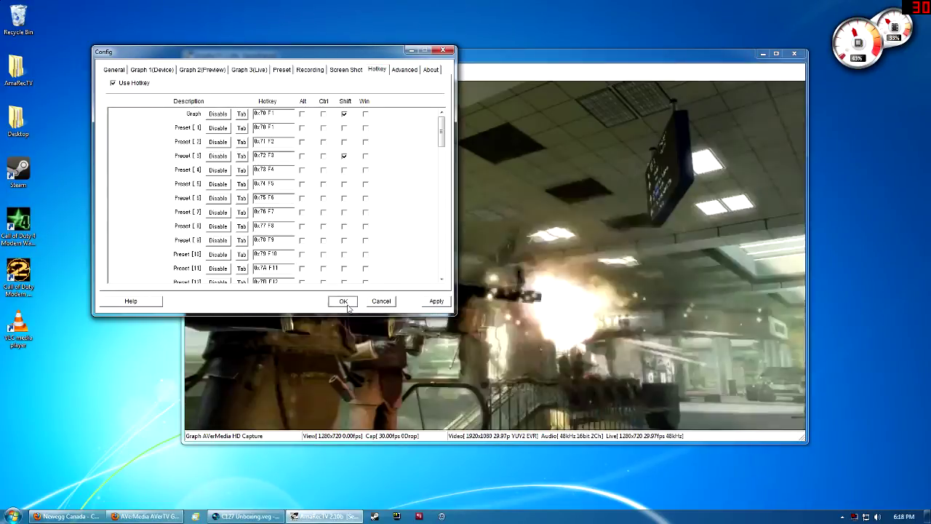
pyautogui.click(348, 305)
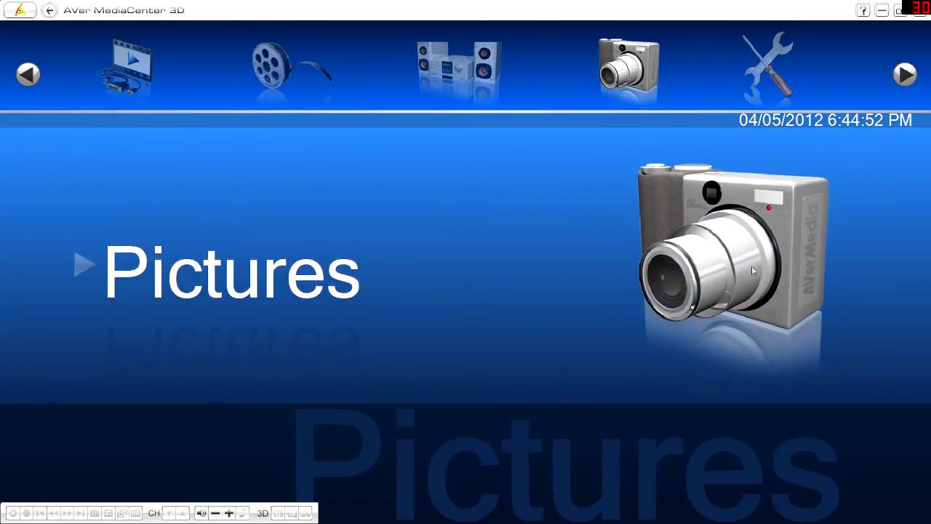
# Go to Settings > Capture > Configure Input Source > Configure Audio Source
pyautogui.click(773, 71)
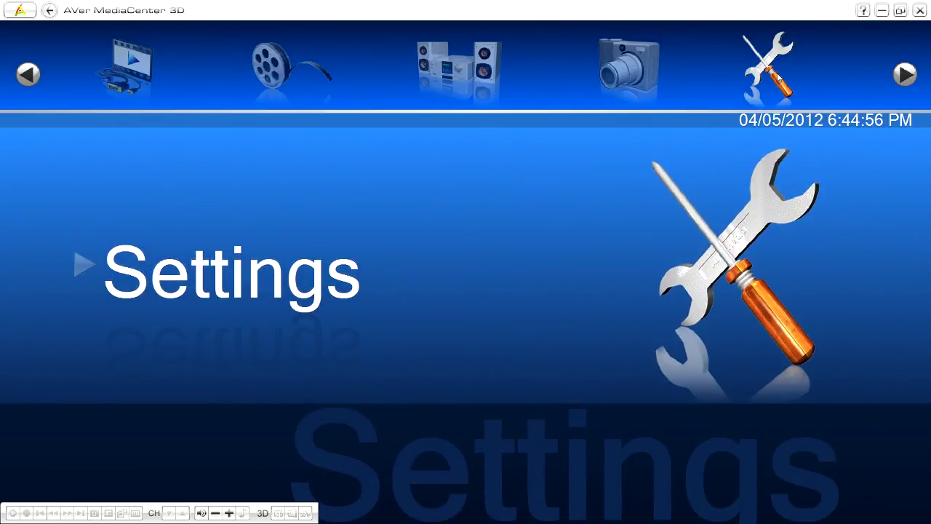
pyautogui.click(777, 74)
pyautogui.click(529, 234)
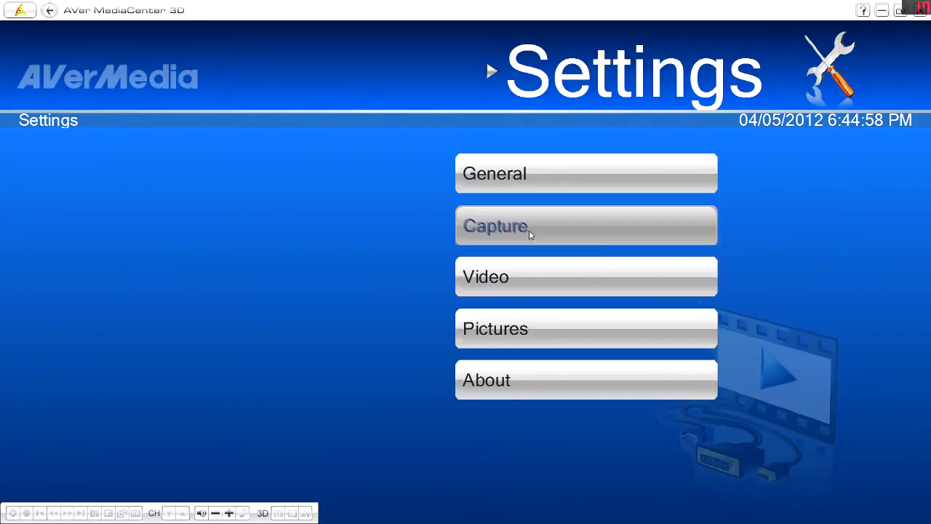
pyautogui.click(509, 173)
pyautogui.click(568, 283)
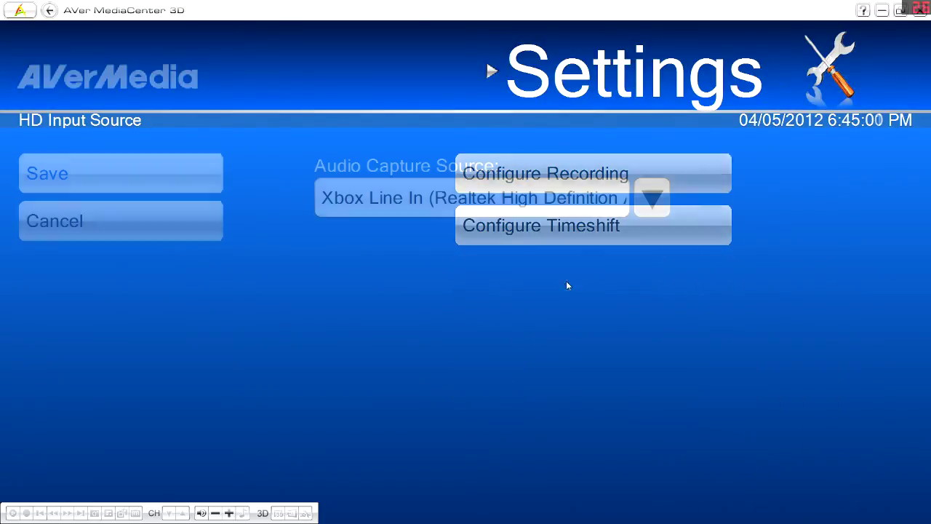
# Keep Xbox Line In as the audio capture source, save it, and return home
pyautogui.click(651, 197)
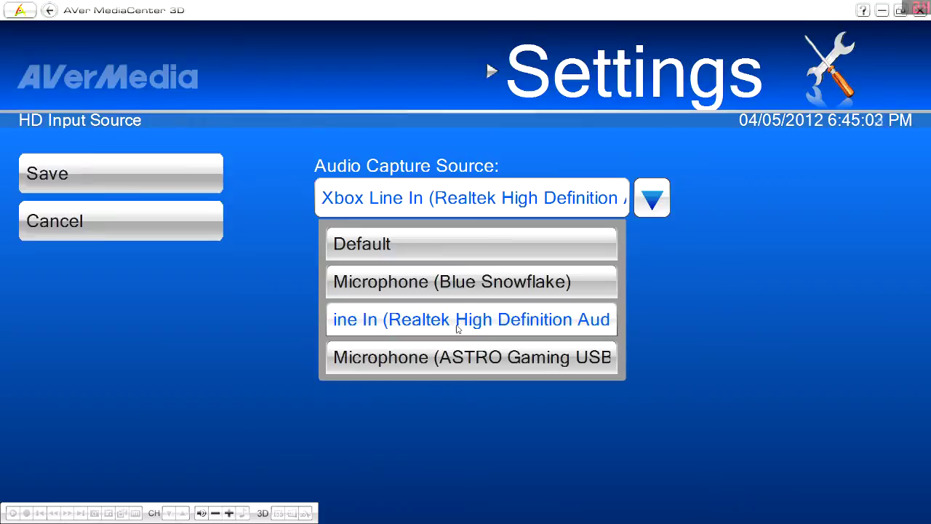
pyautogui.click(548, 326)
pyautogui.click(534, 209)
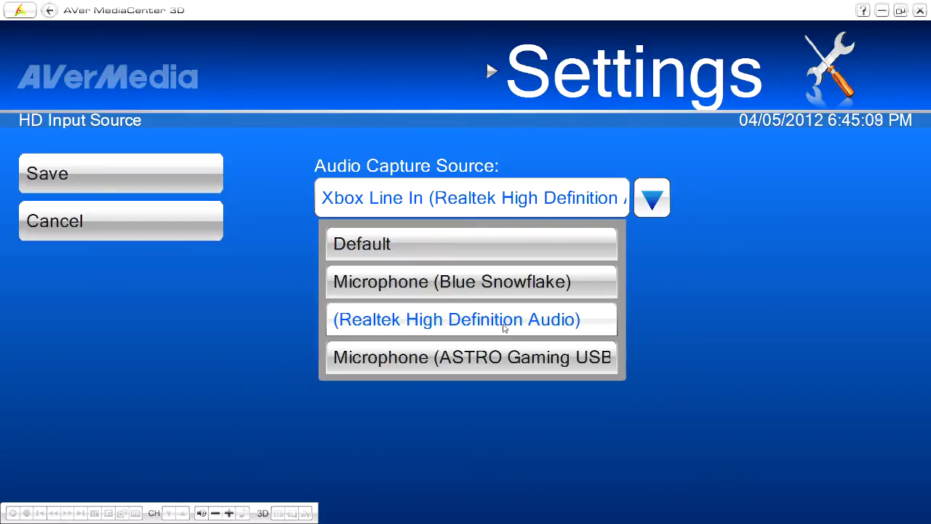
pyautogui.click(502, 327)
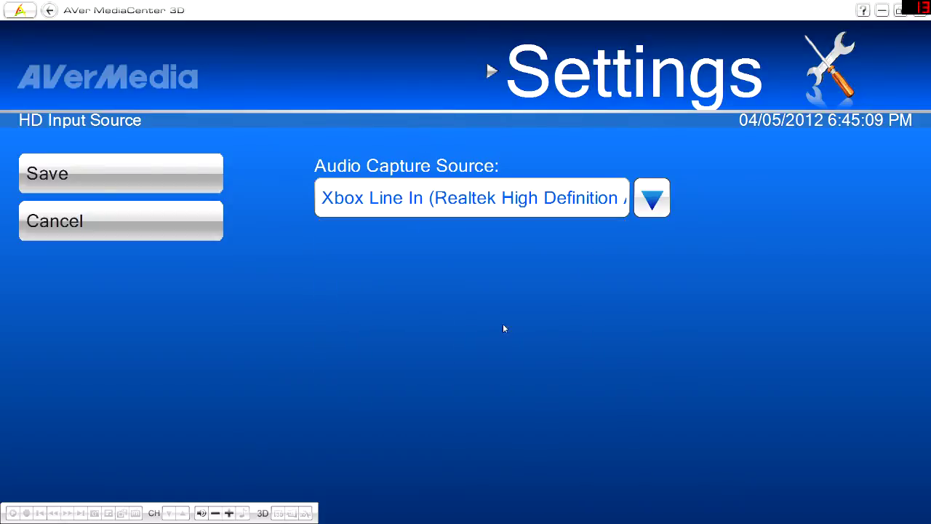
pyautogui.click(132, 179)
pyautogui.click(23, 17)
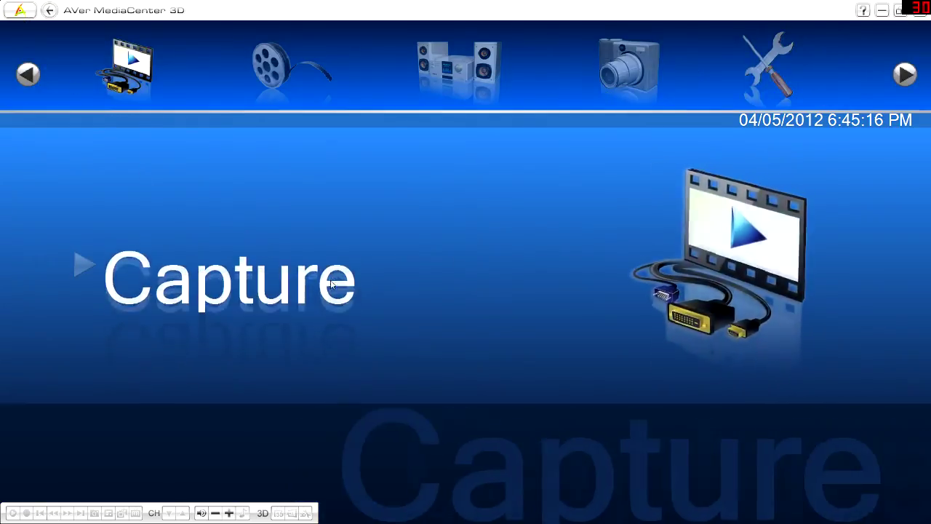